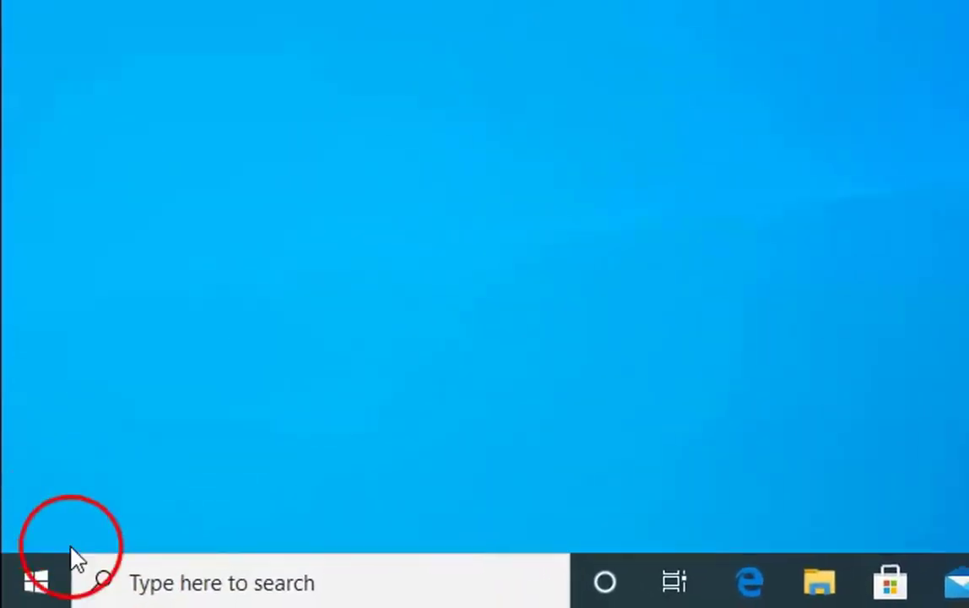
Open Settings from the Start menu's right-click menu and go to Update & Security > Recovery
{"action": "right_click", "coordinate": [38, 571]}
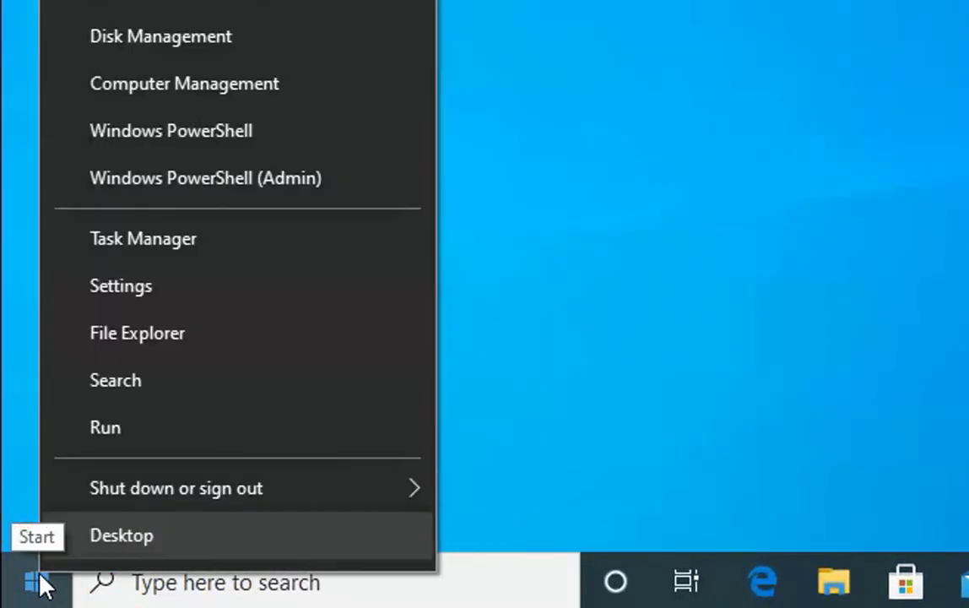
{"action": "left_click", "coordinate": [157, 291]}
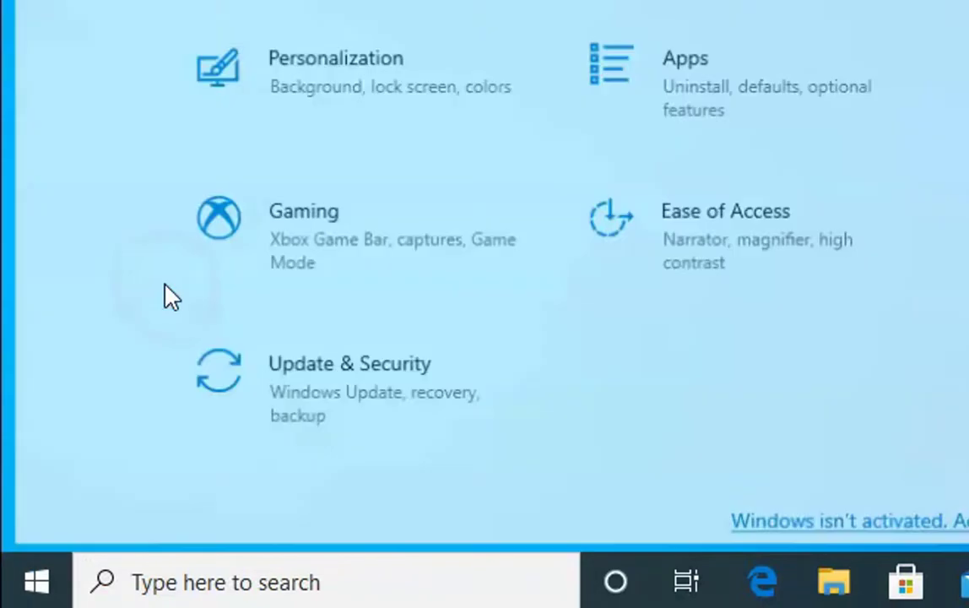
{"action": "left_click", "coordinate": [823, 194]}
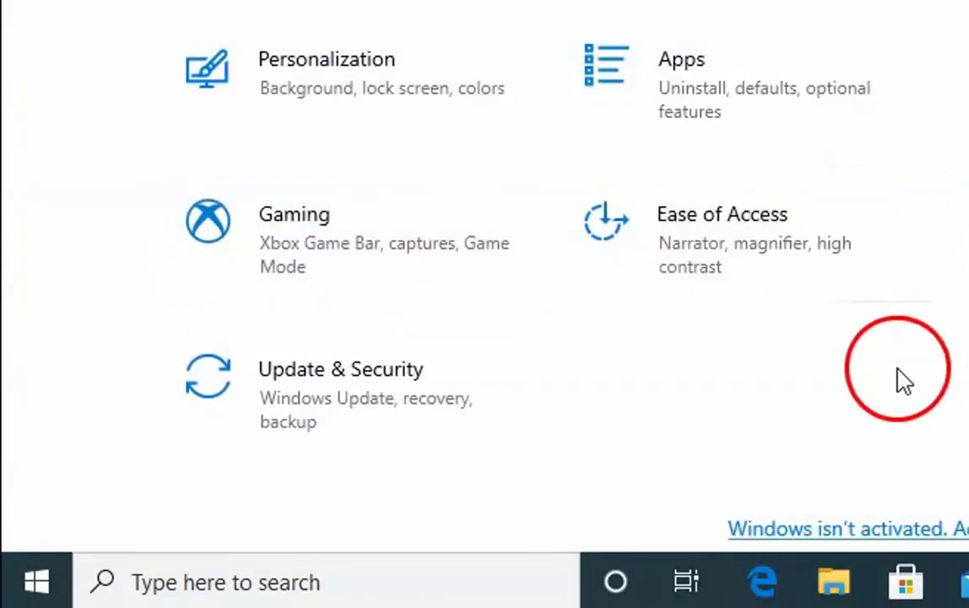
{"action": "left_click", "coordinate": [395, 405]}
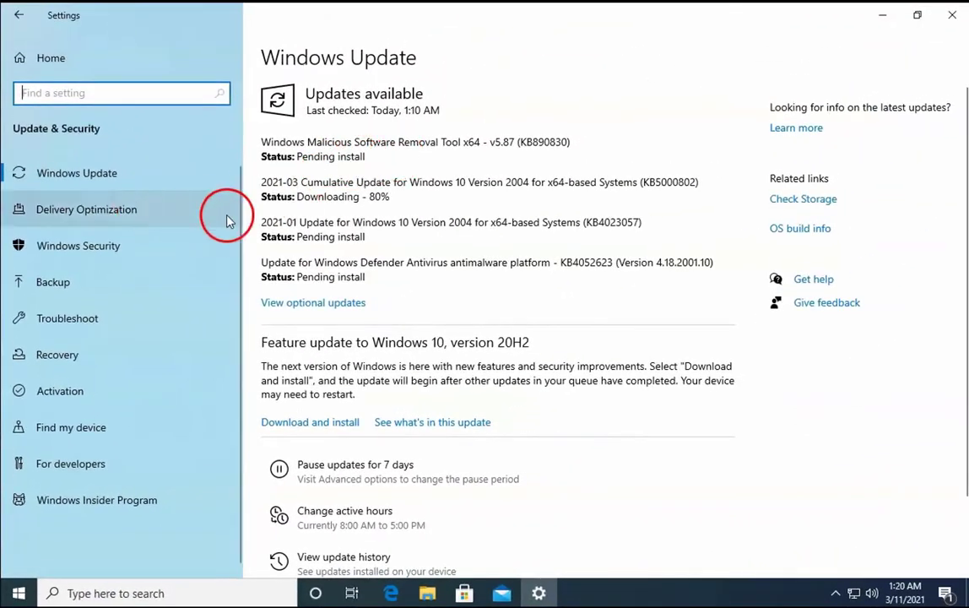
{"action": "left_click", "coordinate": [96, 359]}
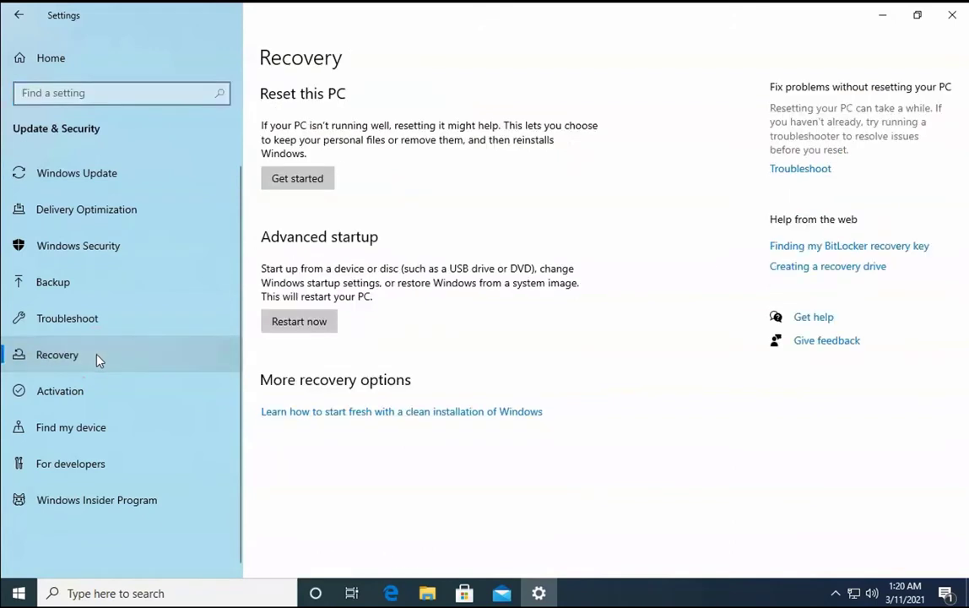
Choose Get started under Reset this PC to reach the Keep my files / Remove everything choice
{"action": "left_click", "coordinate": [307, 184]}
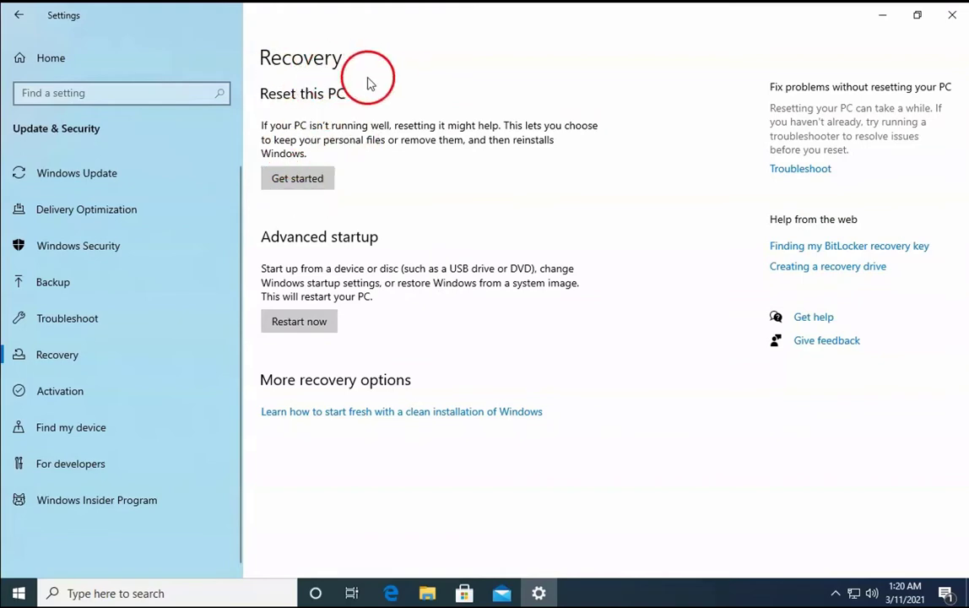
{"action": "left_click", "coordinate": [321, 184]}
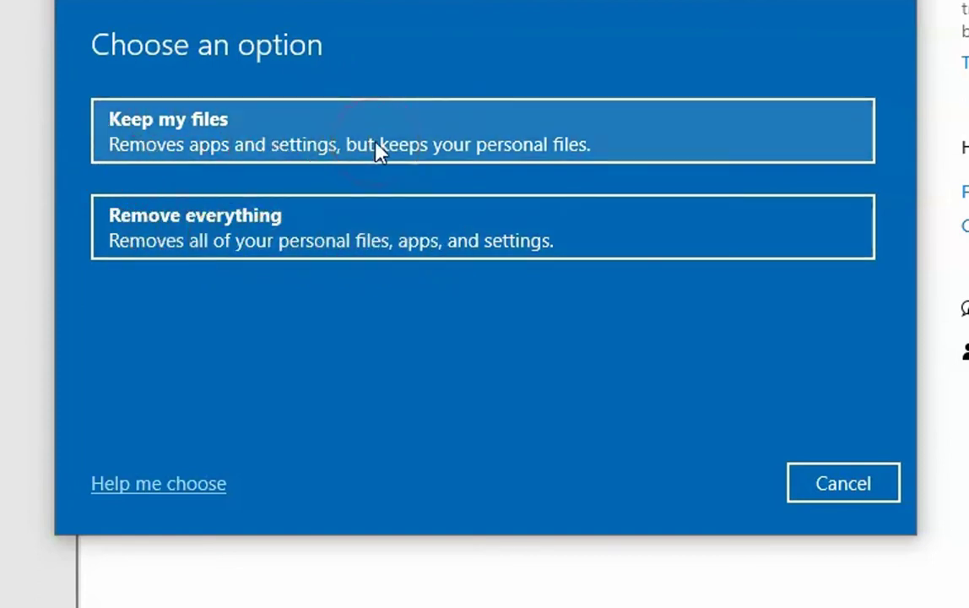
{"action": "left_click", "coordinate": [584, 136]}
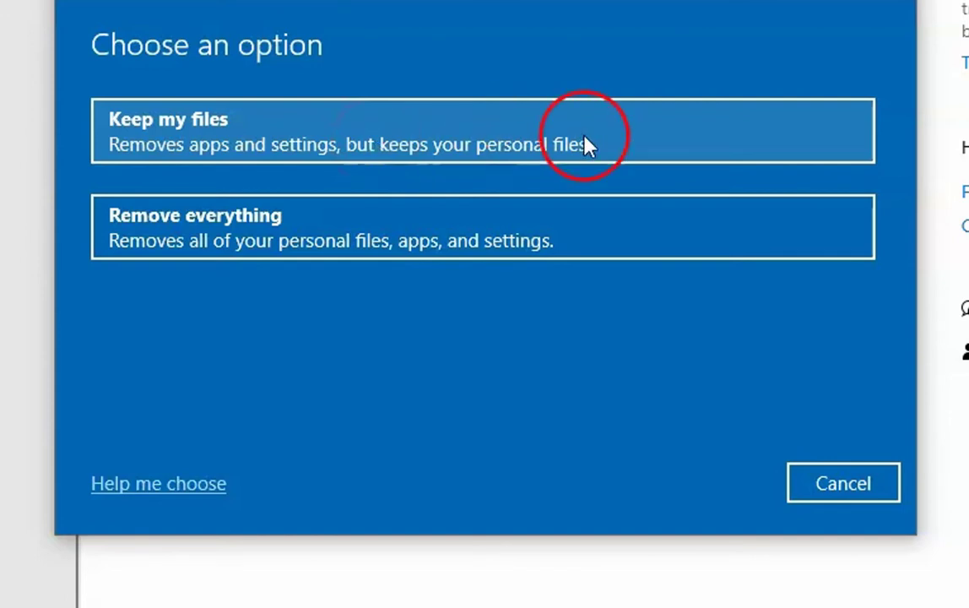
{"action": "left_click", "coordinate": [659, 155]}
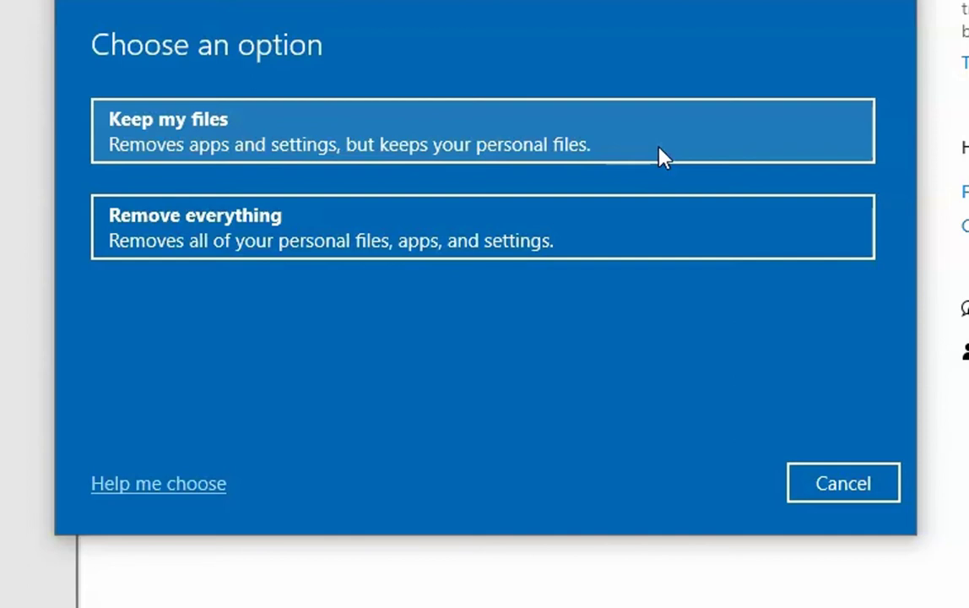
{"action": "left_click", "coordinate": [648, 155]}
{"action": "left_click", "coordinate": [497, 253]}
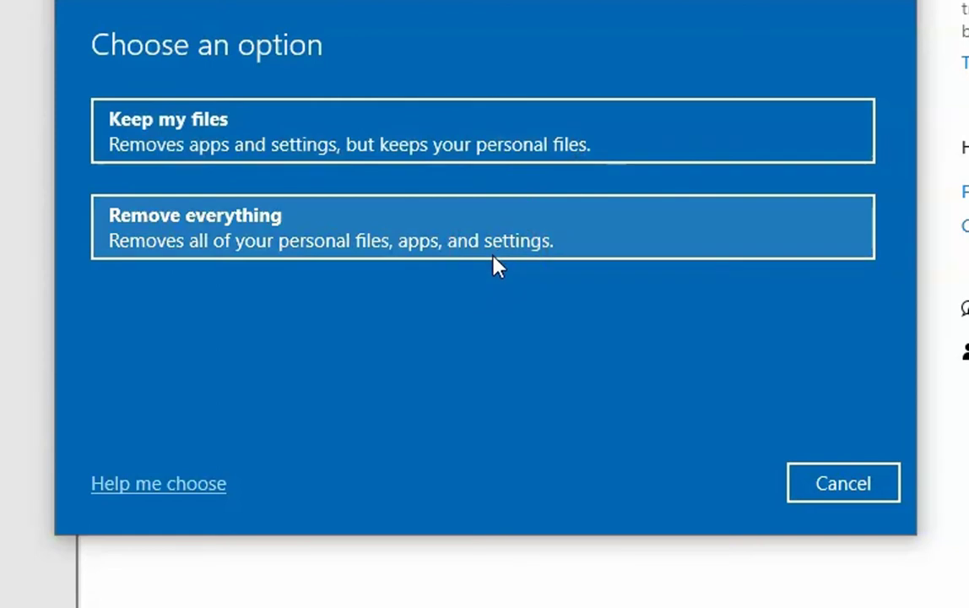
Choose Remove everything so all personal files, apps and settings are deleted
{"action": "left_click", "coordinate": [441, 257]}
{"action": "left_click", "coordinate": [225, 253]}
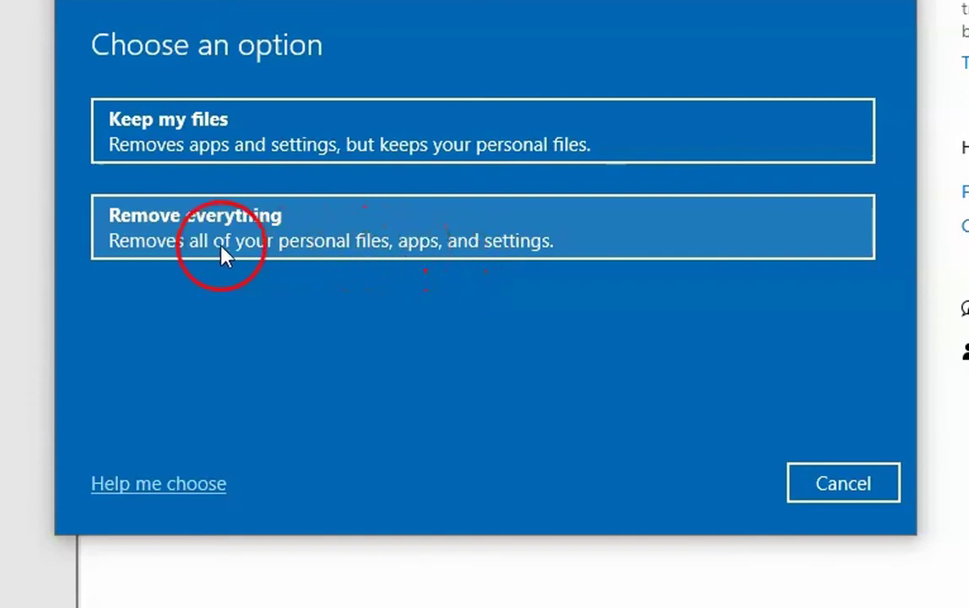
{"action": "left_click", "coordinate": [413, 247]}
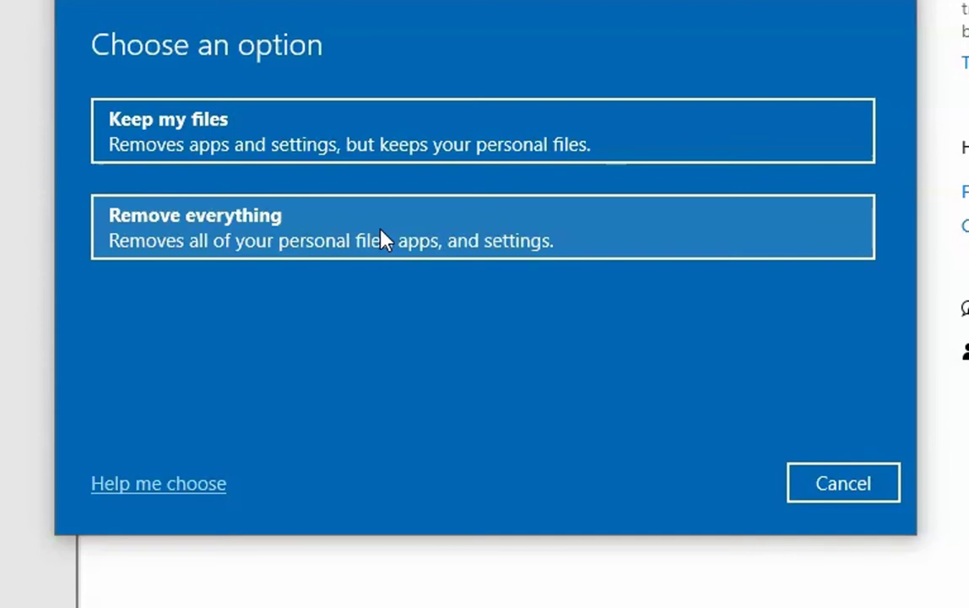
{"action": "left_click", "coordinate": [203, 230]}
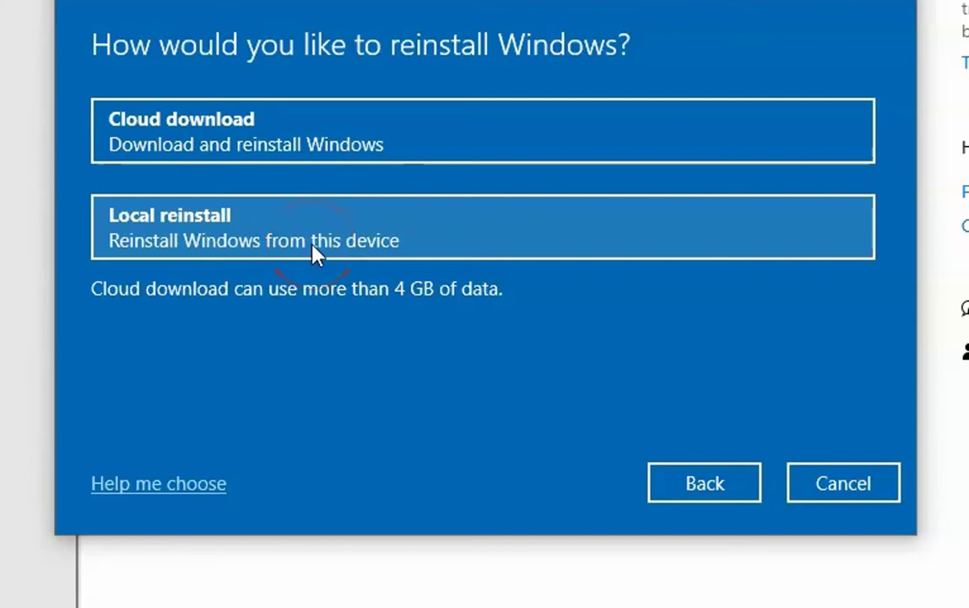
Pick Local reinstall to reinstall Windows from this device
{"action": "left_click", "coordinate": [365, 238]}
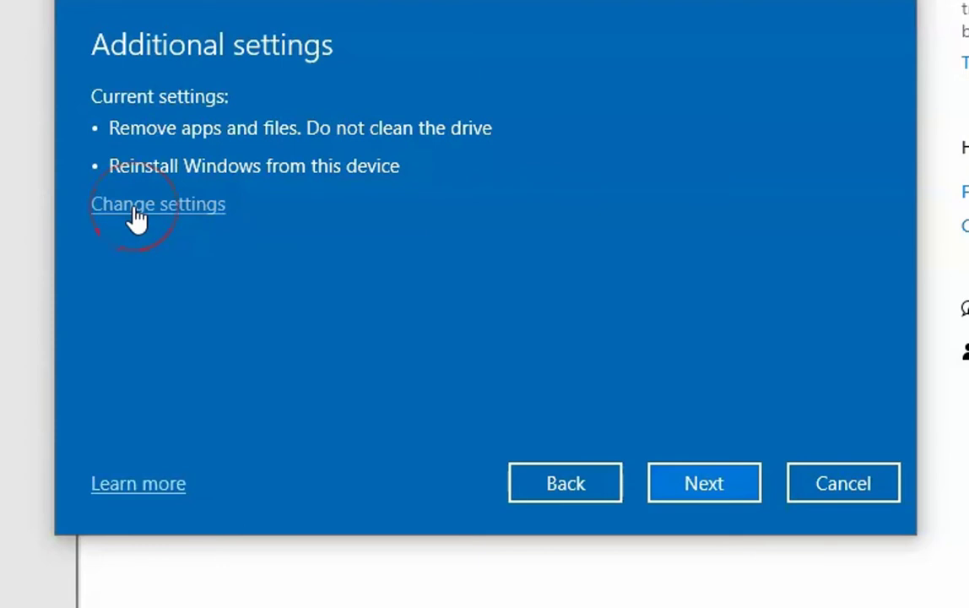
Open Change settings on the Additional settings page to show the Clean data and Download Windows options
{"action": "left_click", "coordinate": [173, 217]}
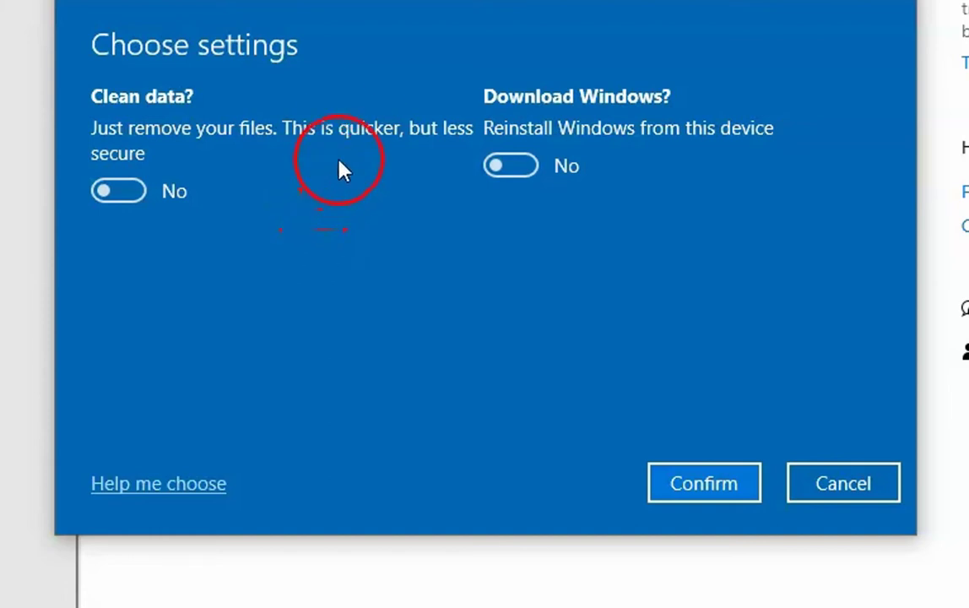
Try the Clean data and Download Windows toggles, leave both at No, and confirm
{"action": "left_click", "coordinate": [135, 191]}
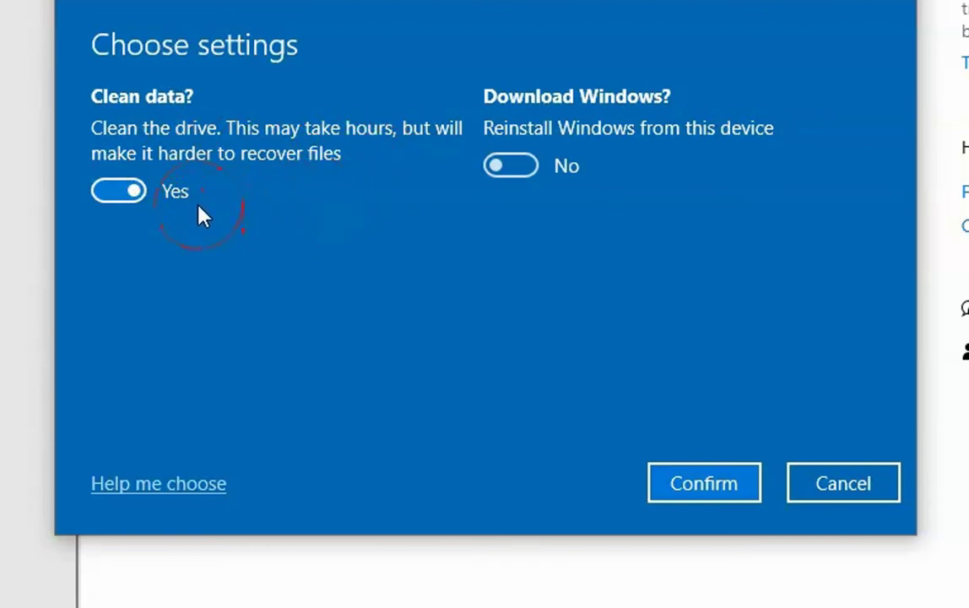
{"action": "left_click", "coordinate": [103, 205]}
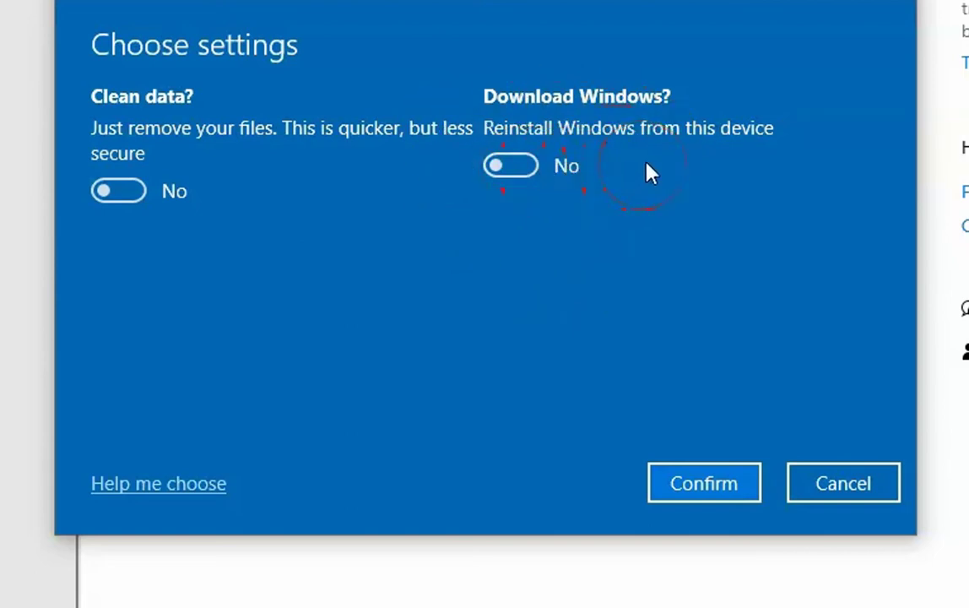
{"action": "left_click", "coordinate": [528, 172]}
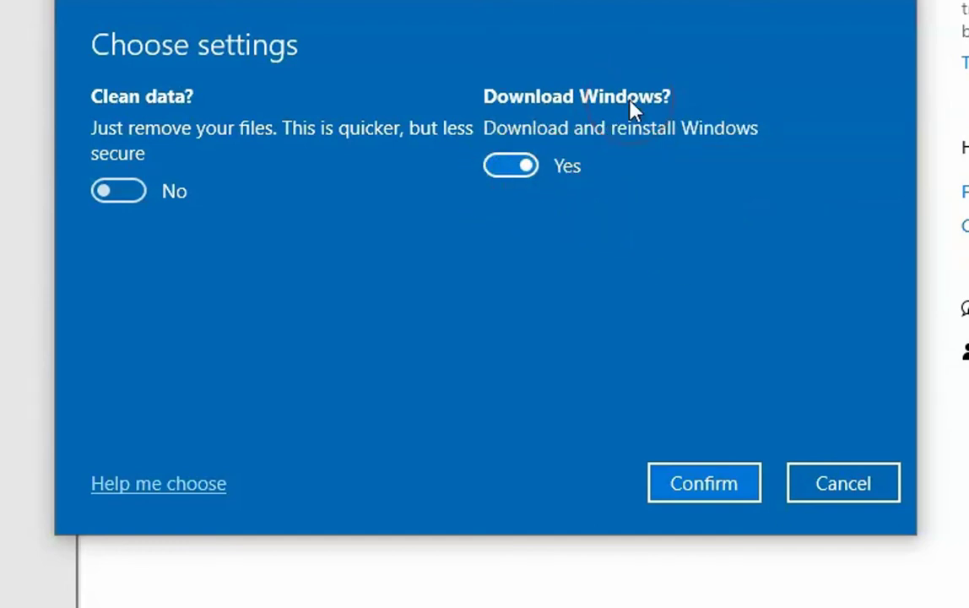
{"action": "left_click", "coordinate": [511, 172]}
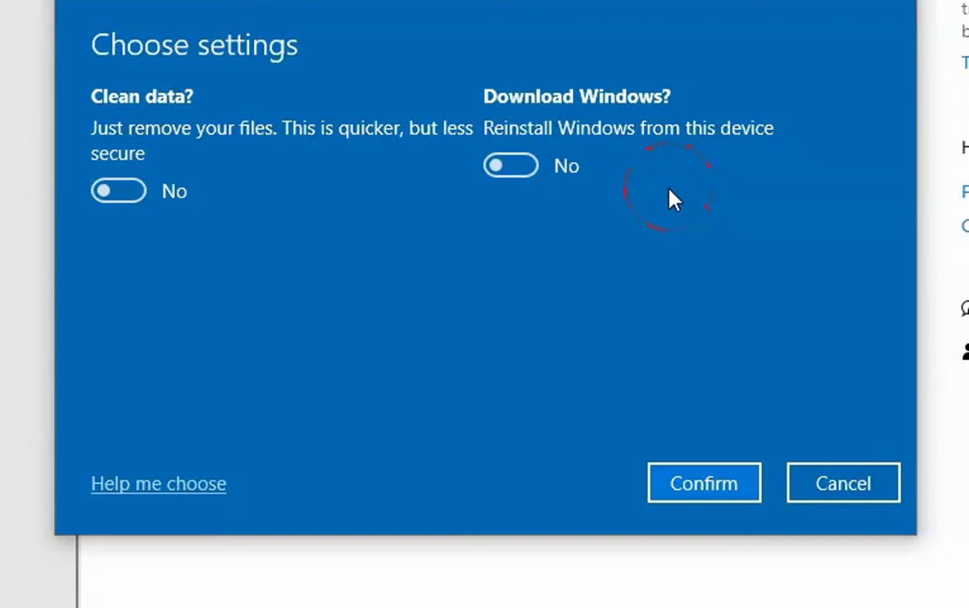
{"action": "left_click", "coordinate": [713, 481]}
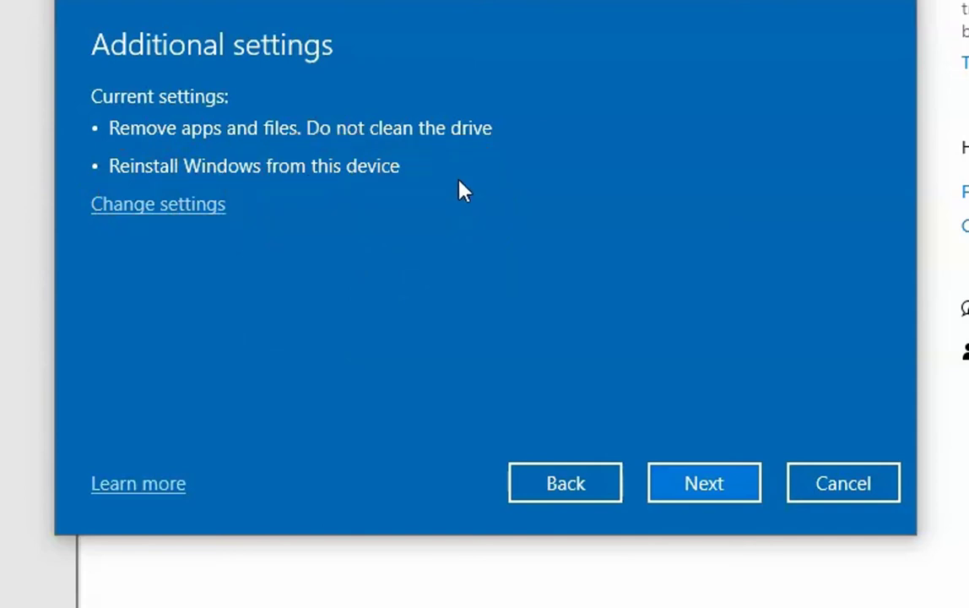
Accept the additional settings to reach the Ready to reset this PC summary
{"action": "left_click", "coordinate": [731, 485]}
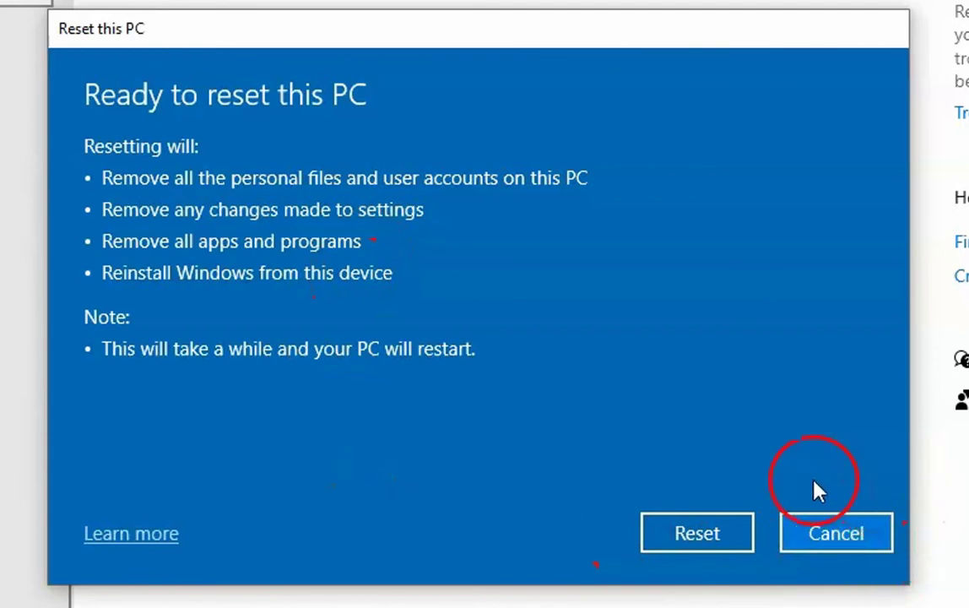
Start the reset from the Ready to reset this PC dialog
{"action": "left_click", "coordinate": [696, 539]}
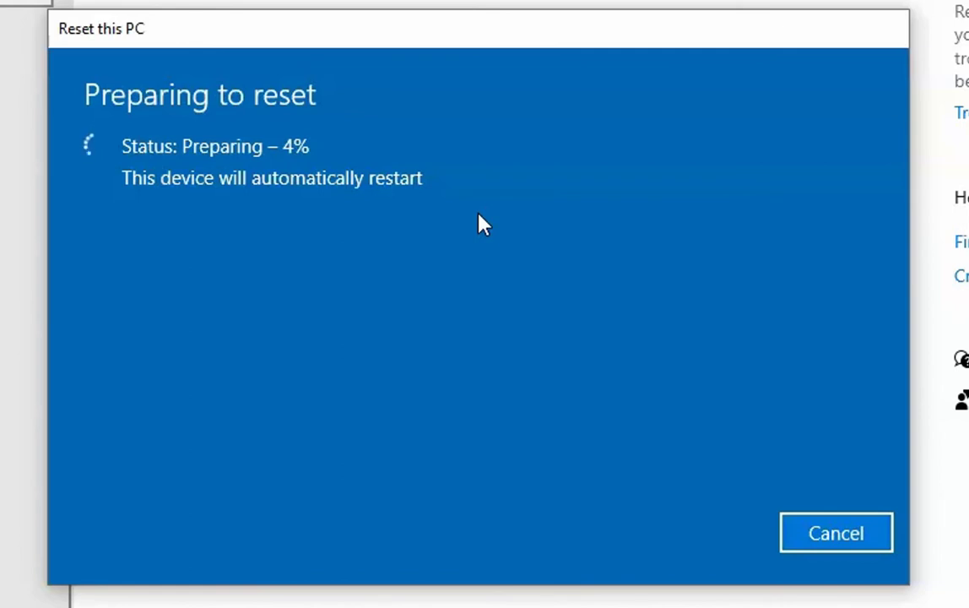
Wait for the reset to finish and Windows setup to reach the region screen
{"action": "left_click", "coordinate": [485, 213]}
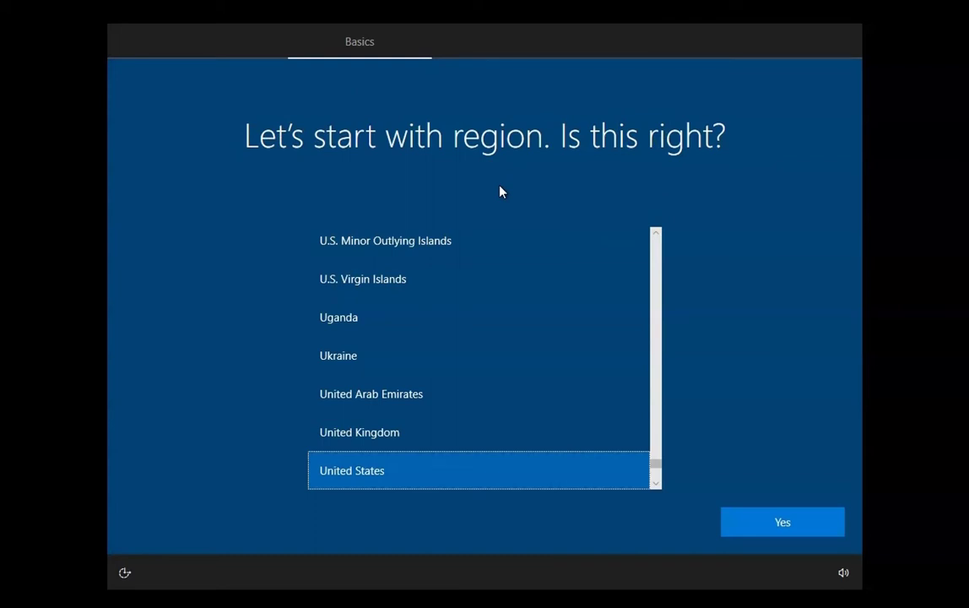
Select United States as the region in the setup region list
{"action": "left_click", "coordinate": [219, 169]}
{"action": "left_click", "coordinate": [601, 169]}
{"action": "left_click", "coordinate": [531, 174]}
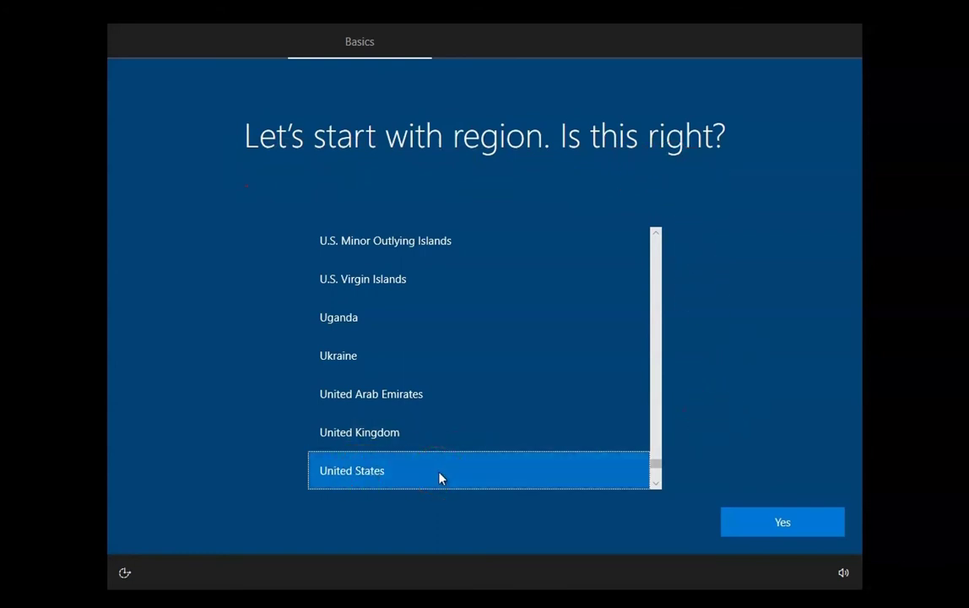
{"action": "left_click", "coordinate": [655, 466]}
{"action": "left_click", "coordinate": [653, 488]}
{"action": "left_click", "coordinate": [479, 454]}
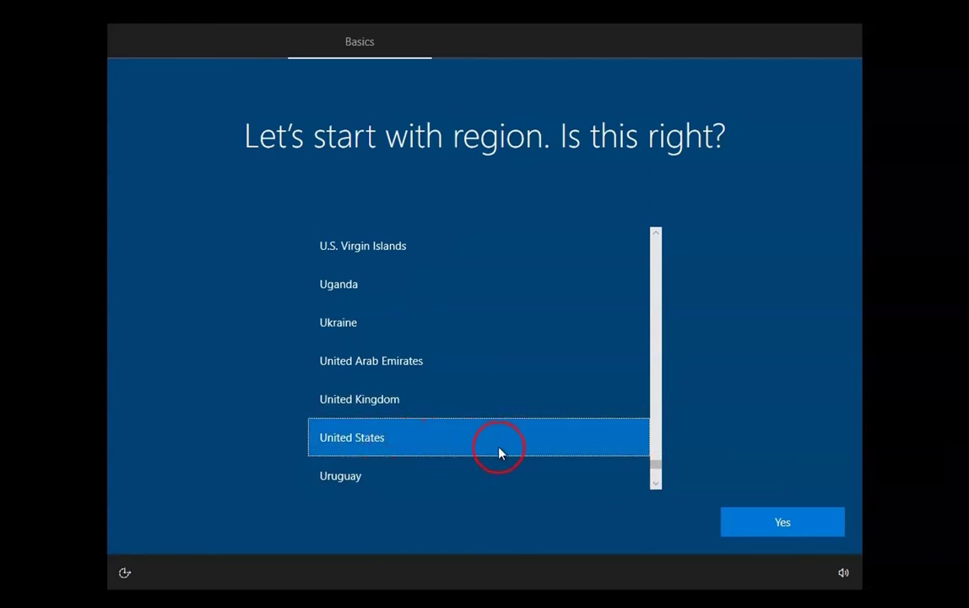
Confirm United States as the region and US as the keyboard layout
{"action": "left_click", "coordinate": [798, 527]}
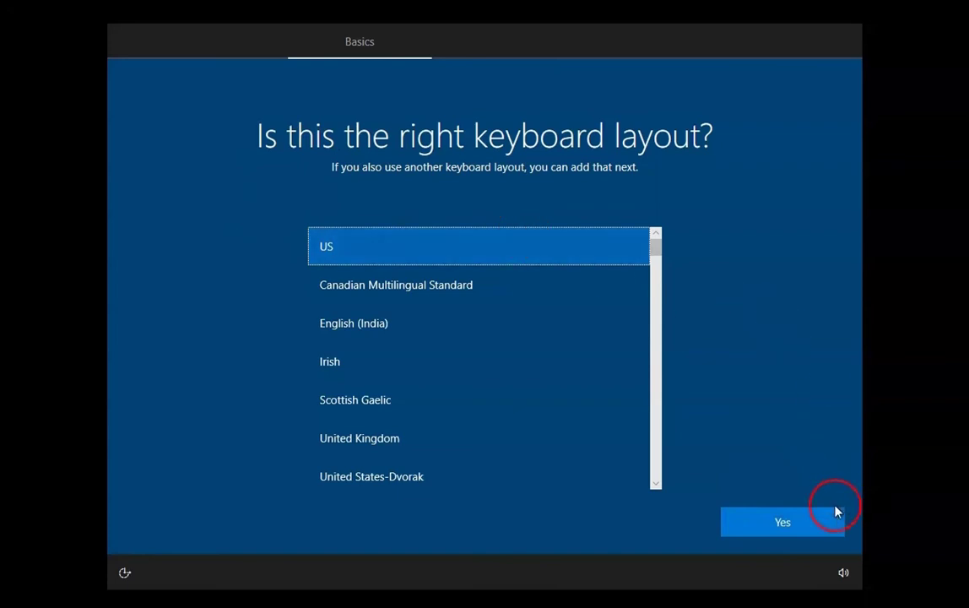
{"action": "left_click", "coordinate": [798, 526]}
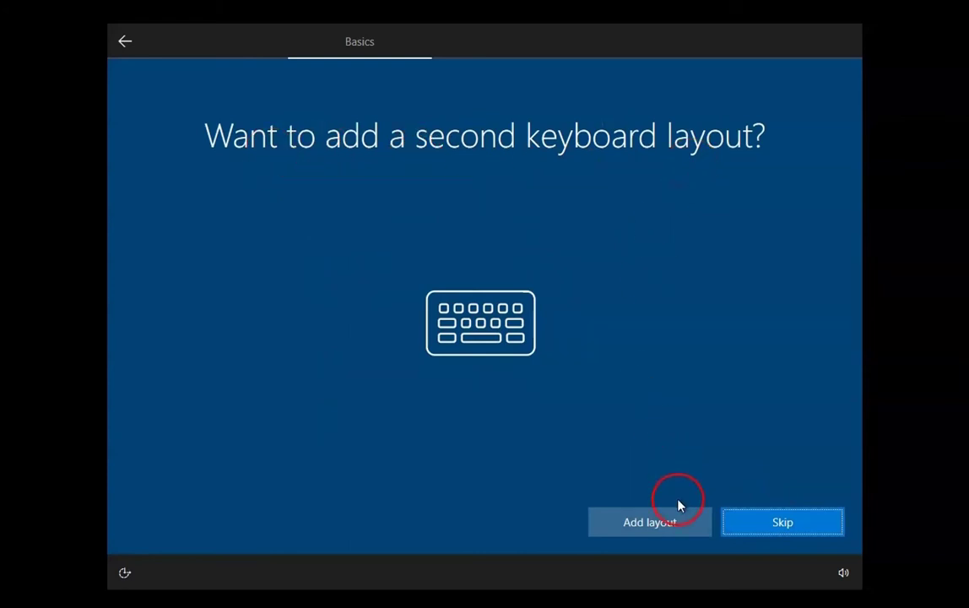
Back out of the second-layout list and skip adding a second keyboard layout
{"action": "left_click", "coordinate": [685, 524]}
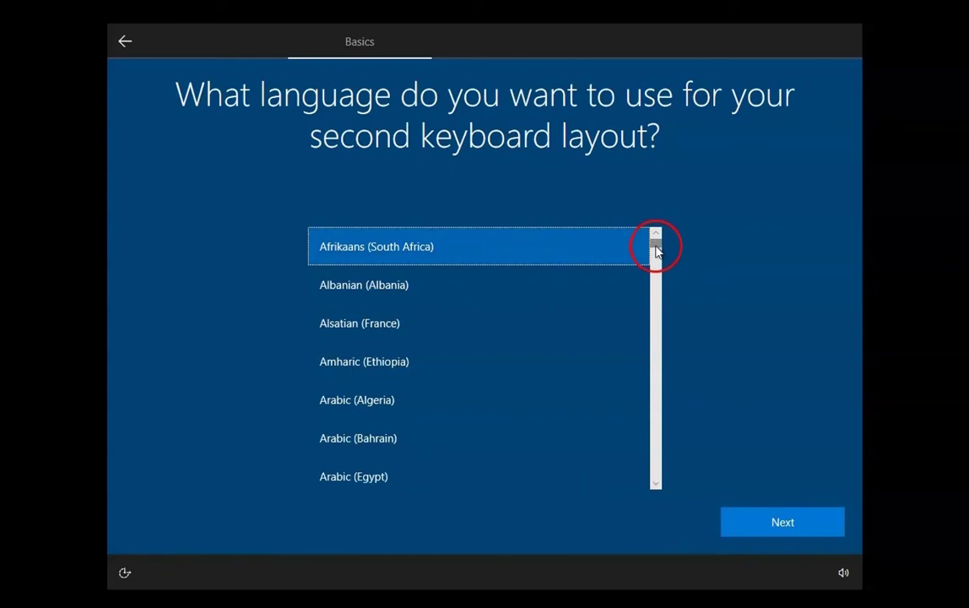
{"action": "mouse_move", "coordinate": [656, 251]}
{"action": "left_mouse_down"}
{"action": "mouse_move", "coordinate": [653, 277]}
{"action": "mouse_move", "coordinate": [653, 264]}
{"action": "left_mouse_up"}
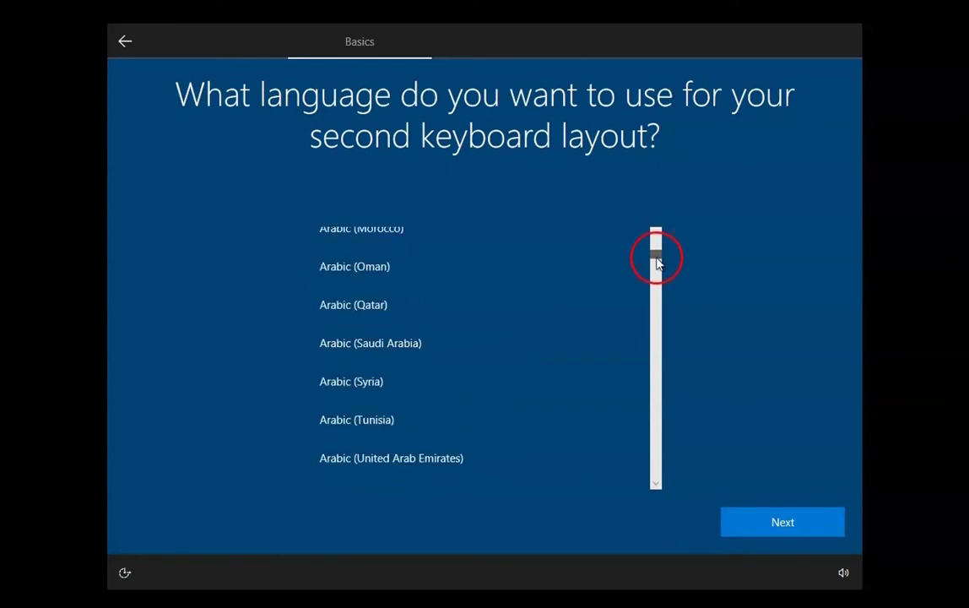
{"action": "left_click", "coordinate": [120, 46]}
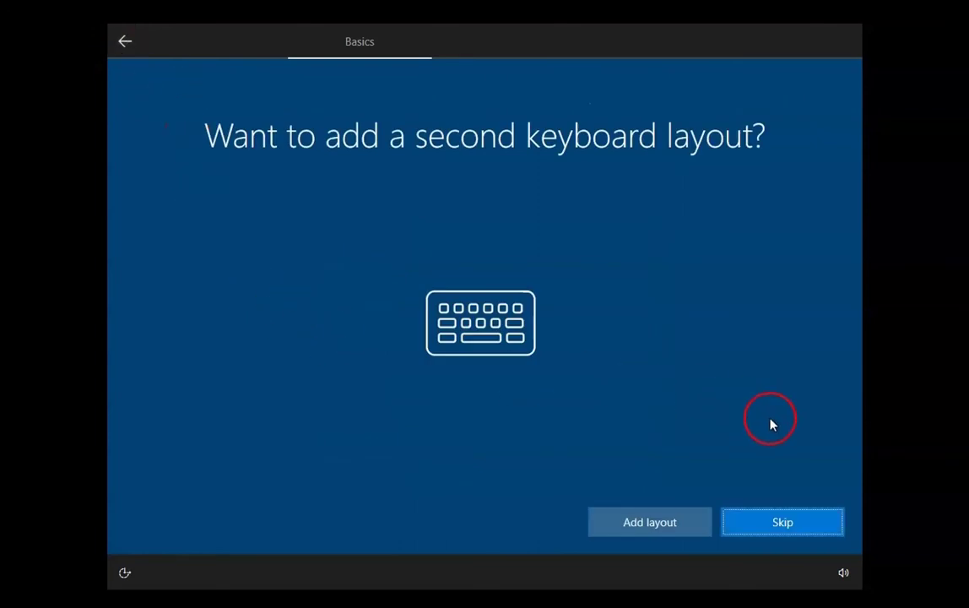
{"action": "left_click", "coordinate": [779, 523]}
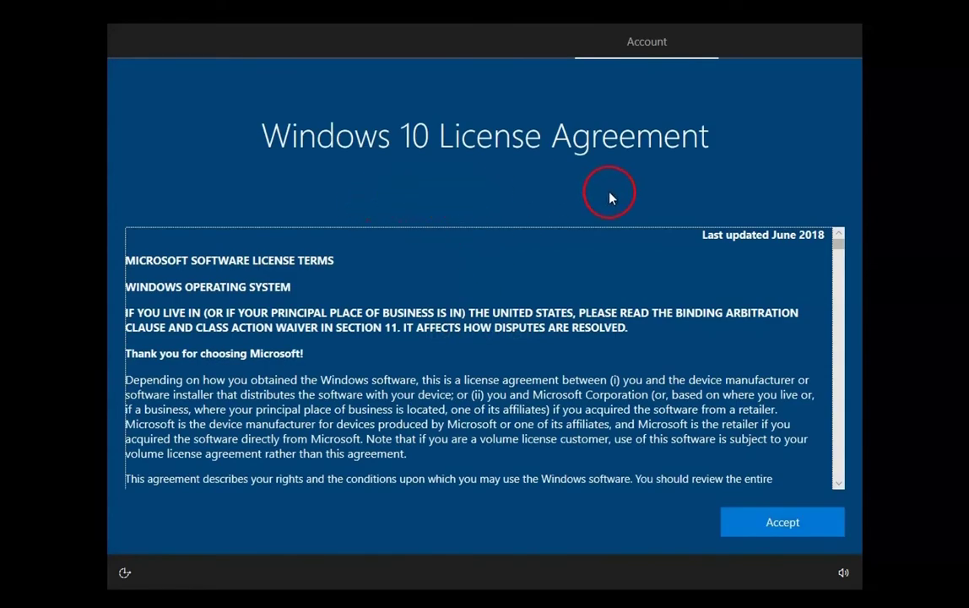
Scroll through and accept the Windows 10 license, then choose Set up for personal use
{"action": "left_click", "coordinate": [840, 267]}
{"action": "left_click_drag", "start_coordinate": [840, 267], "coordinate": [846, 493]}
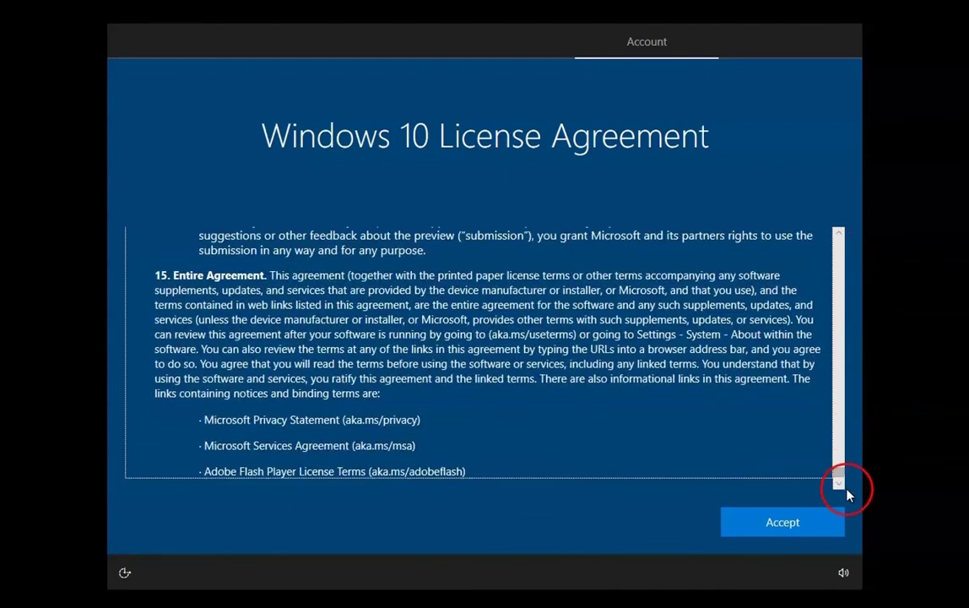
{"action": "left_click", "coordinate": [794, 528]}
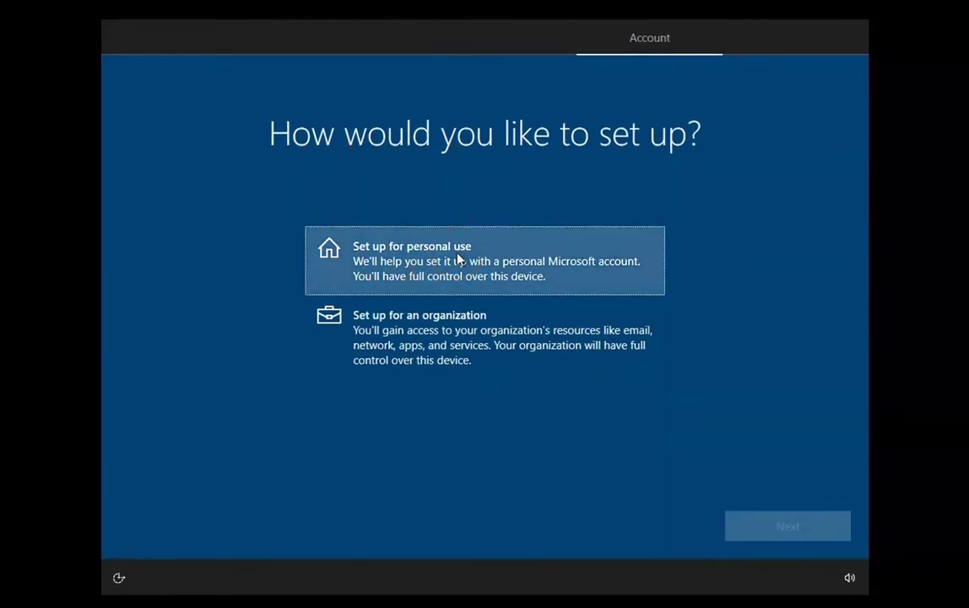
{"action": "left_click", "coordinate": [460, 258]}
{"action": "left_click", "coordinate": [796, 532]}
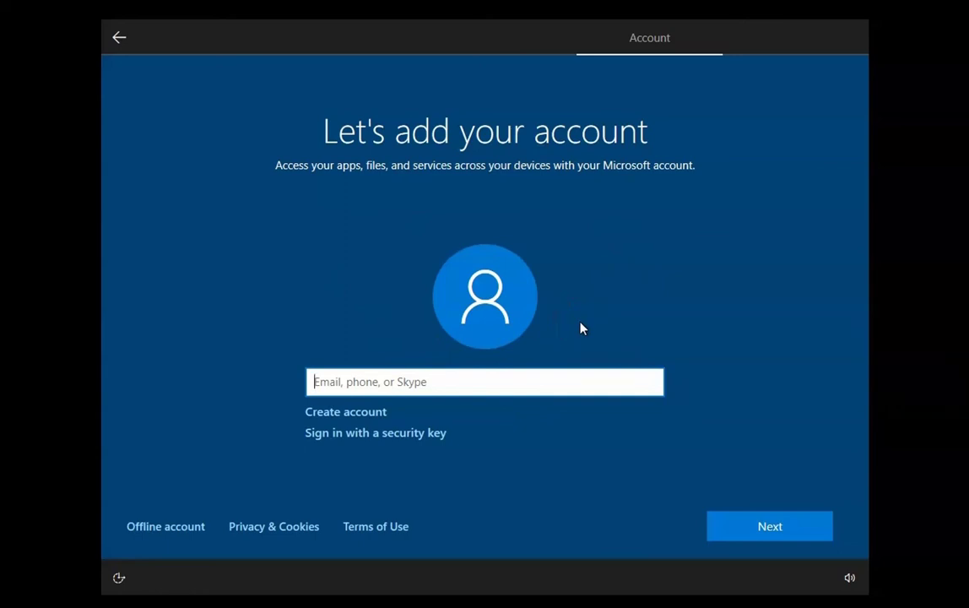
Choose an offline account instead of signing in with a Microsoft account
{"action": "left_click", "coordinate": [453, 384]}
{"action": "left_click", "coordinate": [135, 530]}
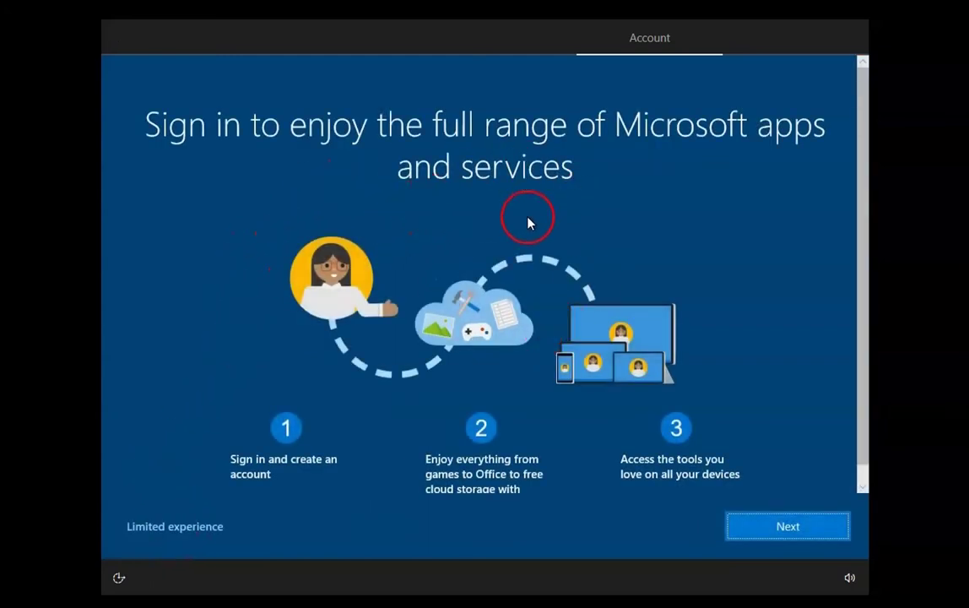
{"action": "left_click_drag", "start_coordinate": [867, 209], "coordinate": [867, 230]}
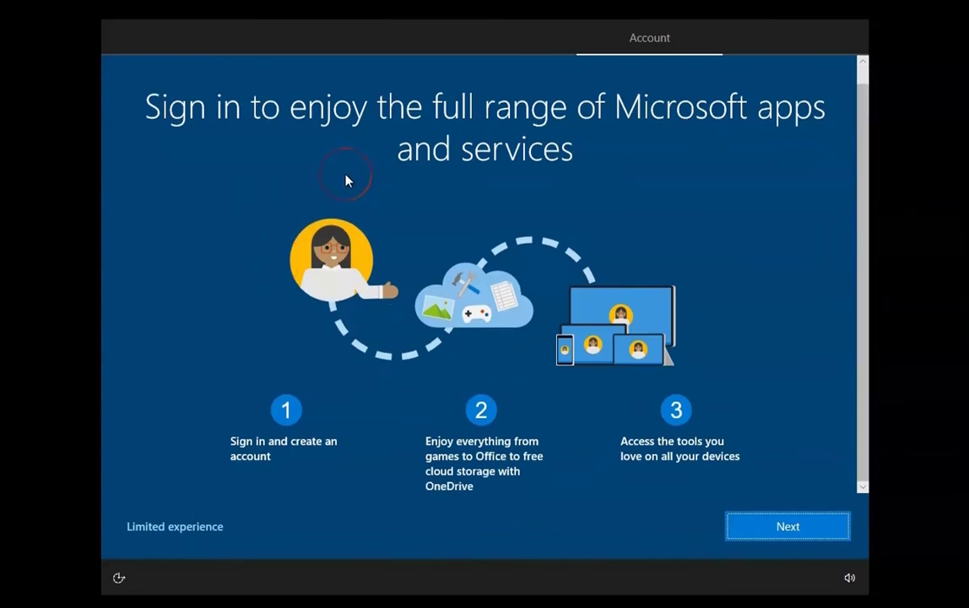
{"action": "left_click", "coordinate": [418, 176]}
{"action": "left_click", "coordinate": [501, 220]}
{"action": "left_click", "coordinate": [515, 394]}
{"action": "left_click", "coordinate": [488, 393]}
Decline Microsoft sign-in and continue with the limited local-account experience
{"action": "left_click", "coordinate": [187, 534]}
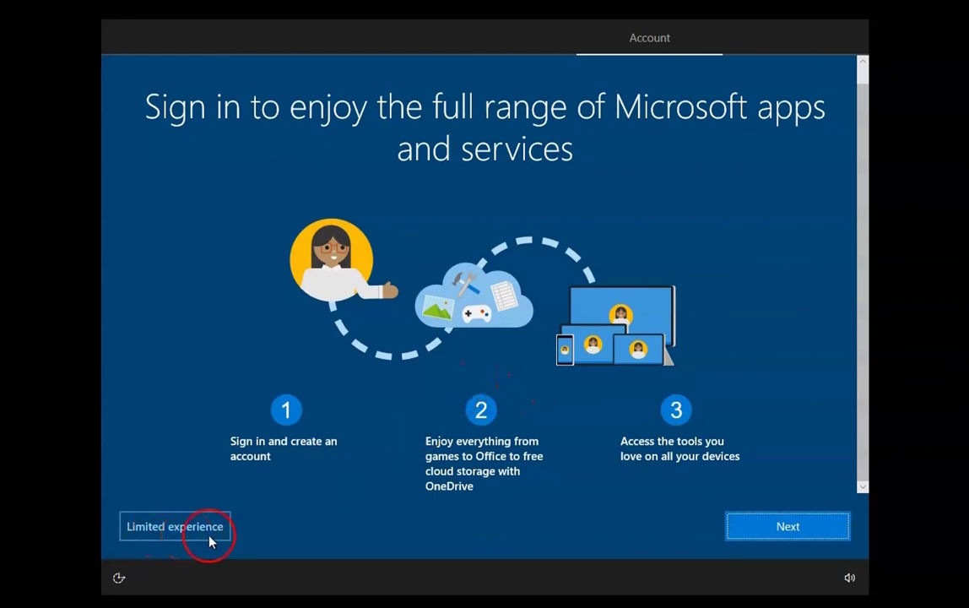
{"action": "left_click", "coordinate": [211, 536]}
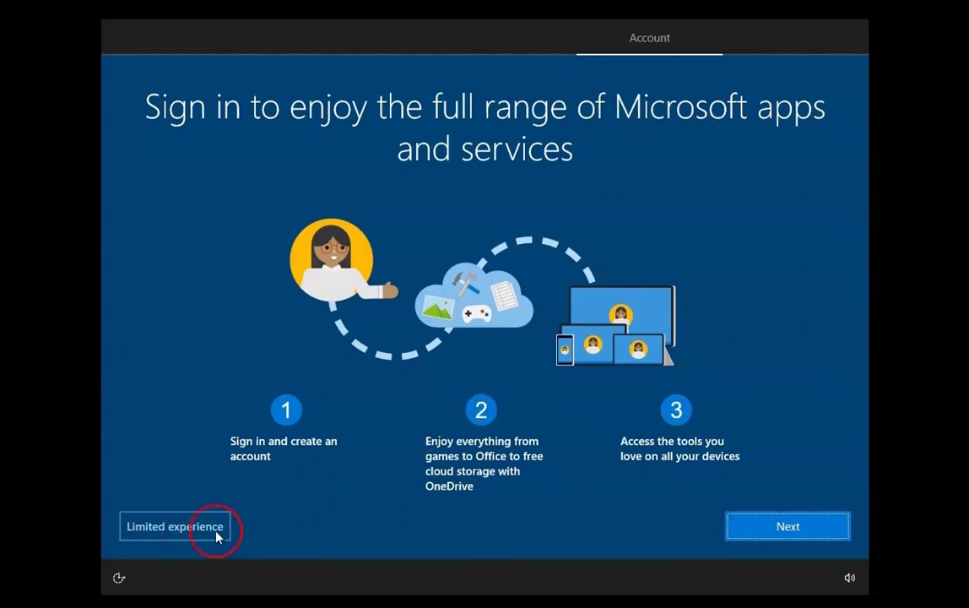
{"action": "left_click", "coordinate": [604, 344]}
{"action": "left_click", "coordinate": [608, 234]}
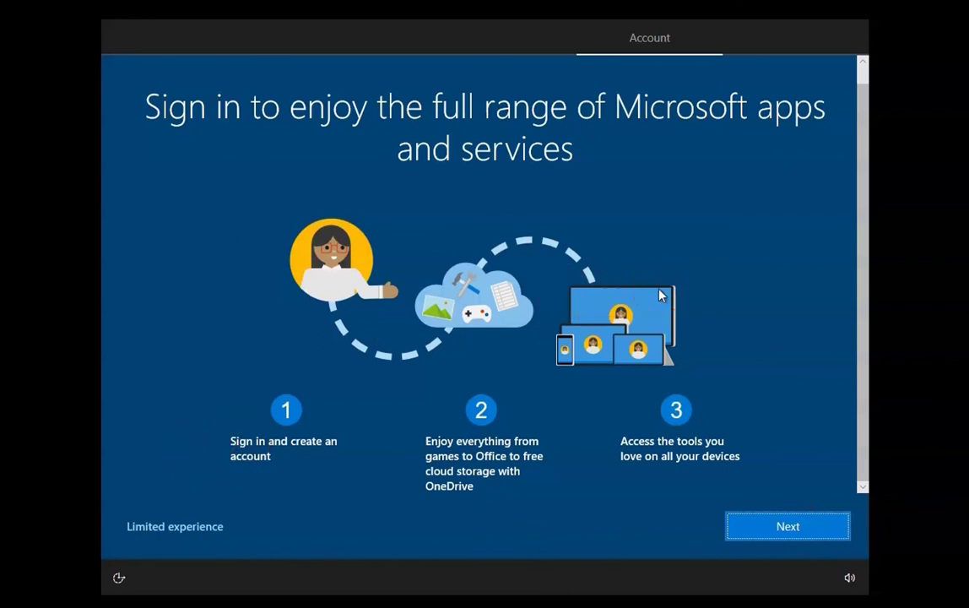
{"action": "left_click", "coordinate": [177, 524]}
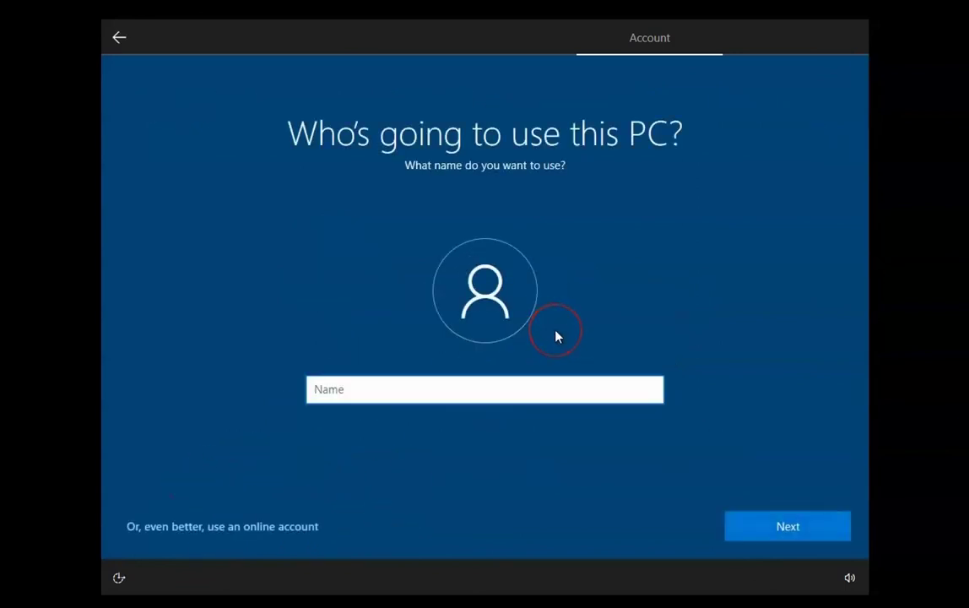
Enter the local account's user name and continue
{"action": "left_click", "coordinate": [546, 339]}
{"action": "left_click", "coordinate": [466, 387]}
{"action": "type", "text": "Nilesh"}
{"action": "left_click", "coordinate": [818, 526]}
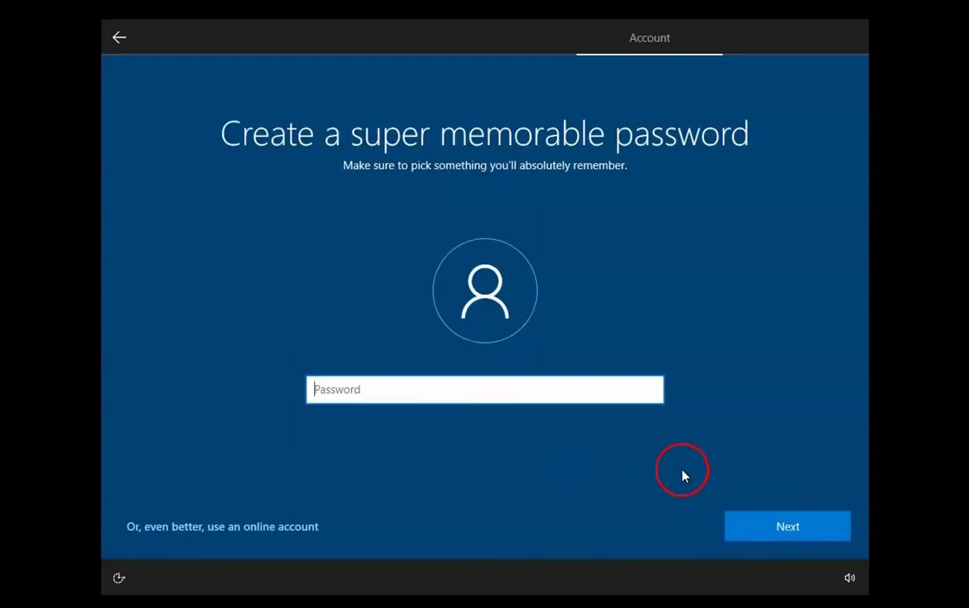
Set the account password and confirm it
{"action": "left_click", "coordinate": [570, 391]}
{"action": "type", "text": "********"}
{"action": "key", "text": "Return"}
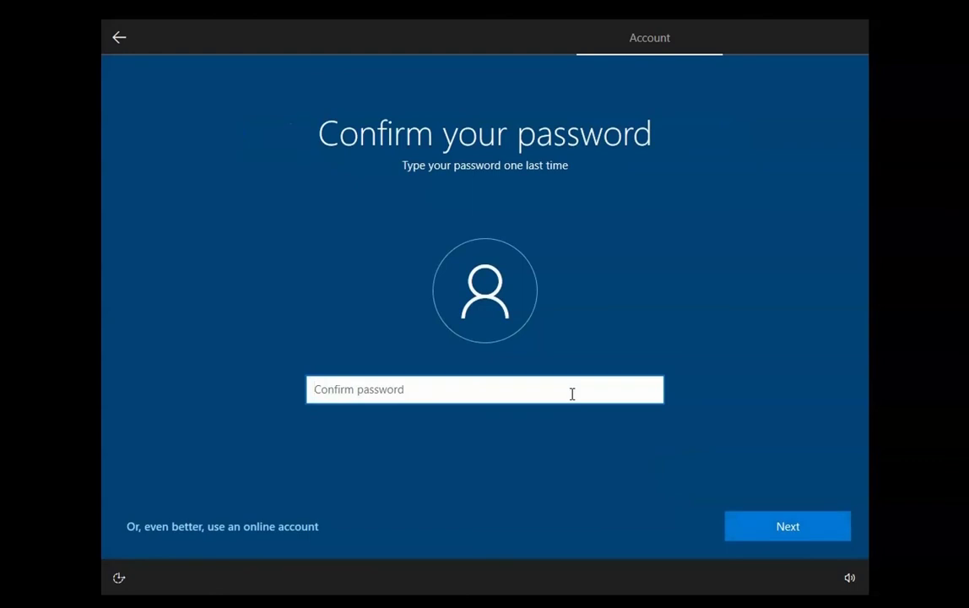
{"action": "type", "text": "***"}
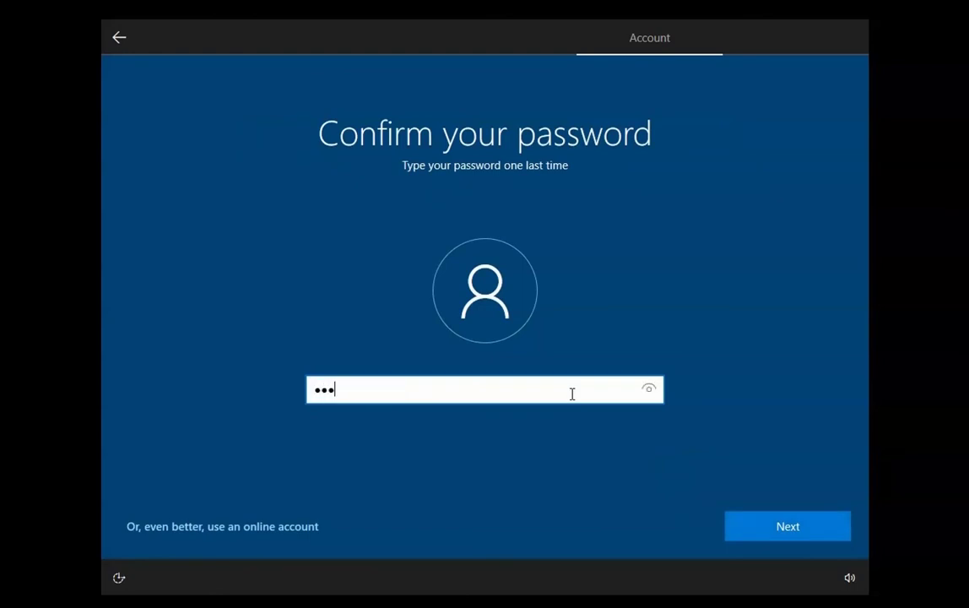
{"action": "type", "text": "*****"}
{"action": "key", "text": "Return"}
Answer three security questions, starting with the first pet's name question
{"action": "left_click", "coordinate": [574, 397]}
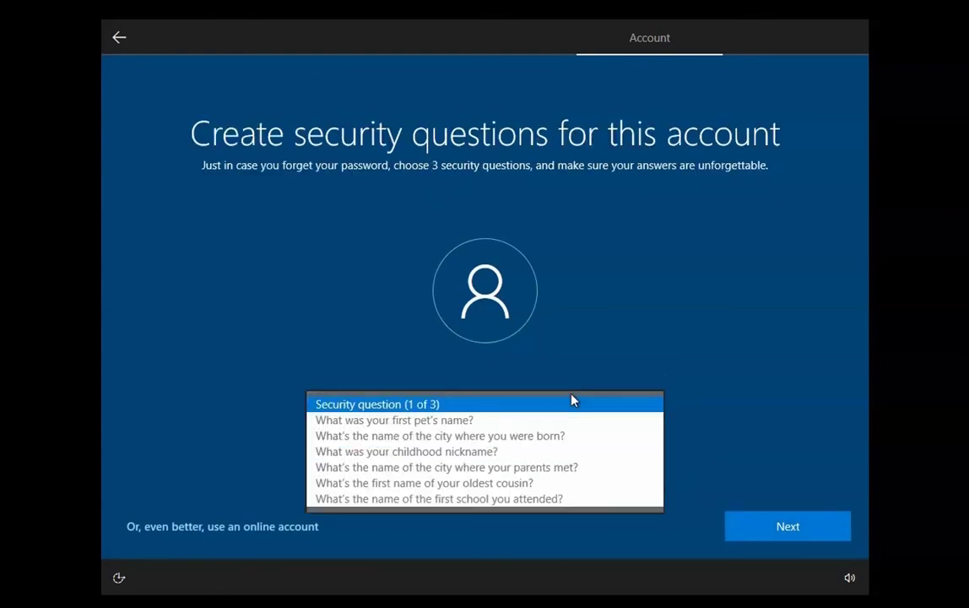
{"action": "left_click", "coordinate": [492, 422]}
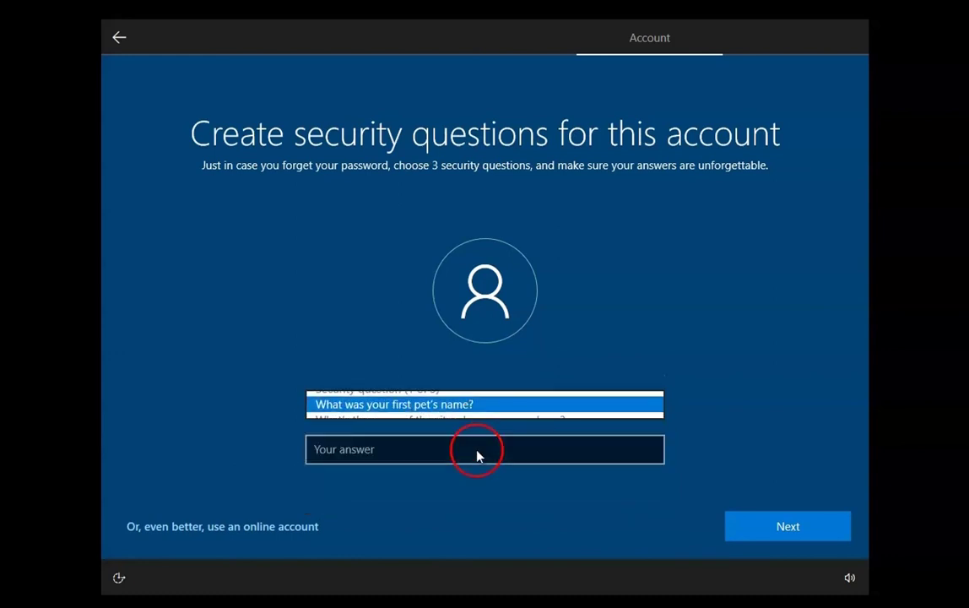
{"action": "type", "text": "asdfasd"}
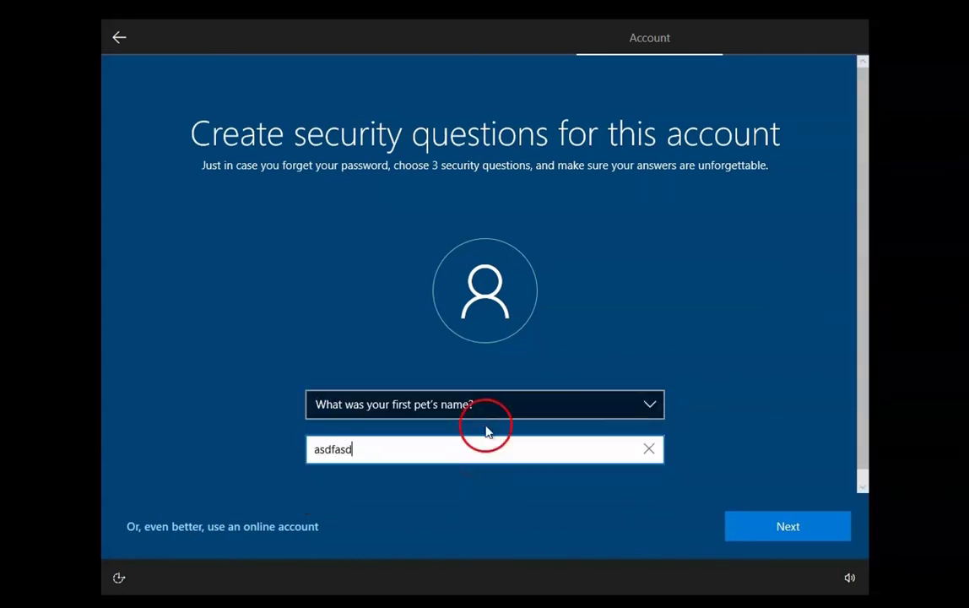
{"action": "left_click", "coordinate": [792, 527]}
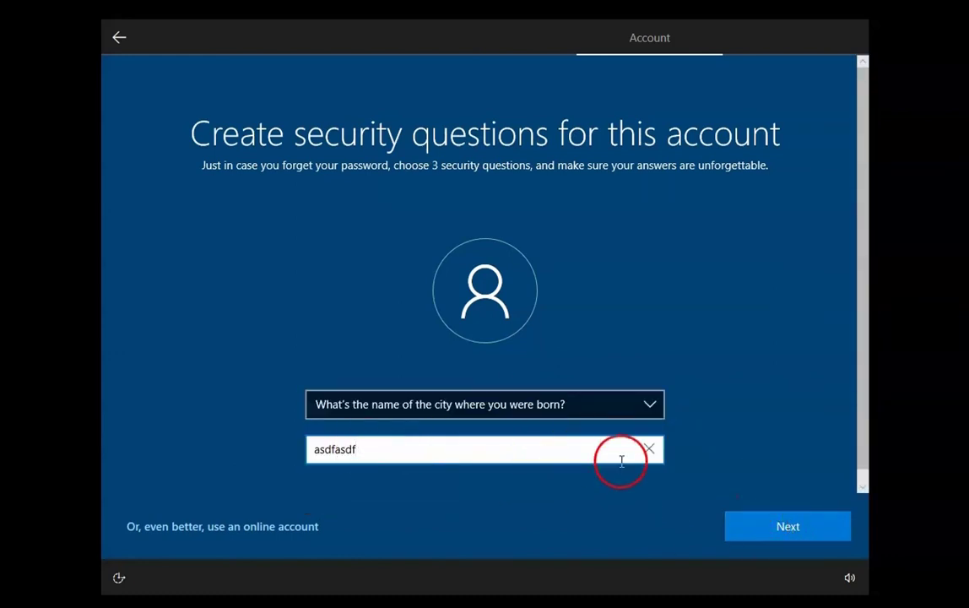
{"action": "left_click", "coordinate": [805, 532]}
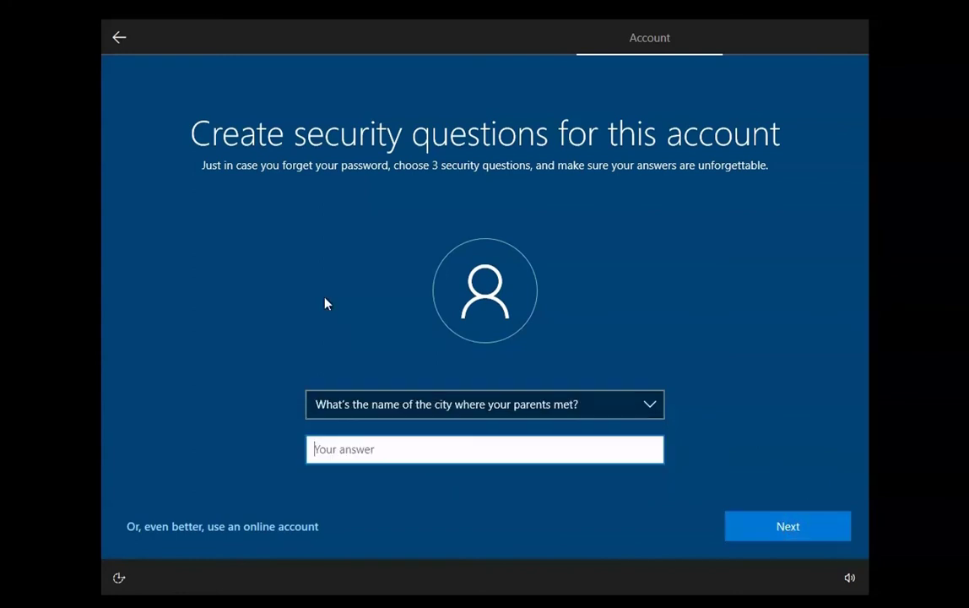
{"action": "left_click", "coordinate": [396, 452]}
{"action": "type", "text": "as"}
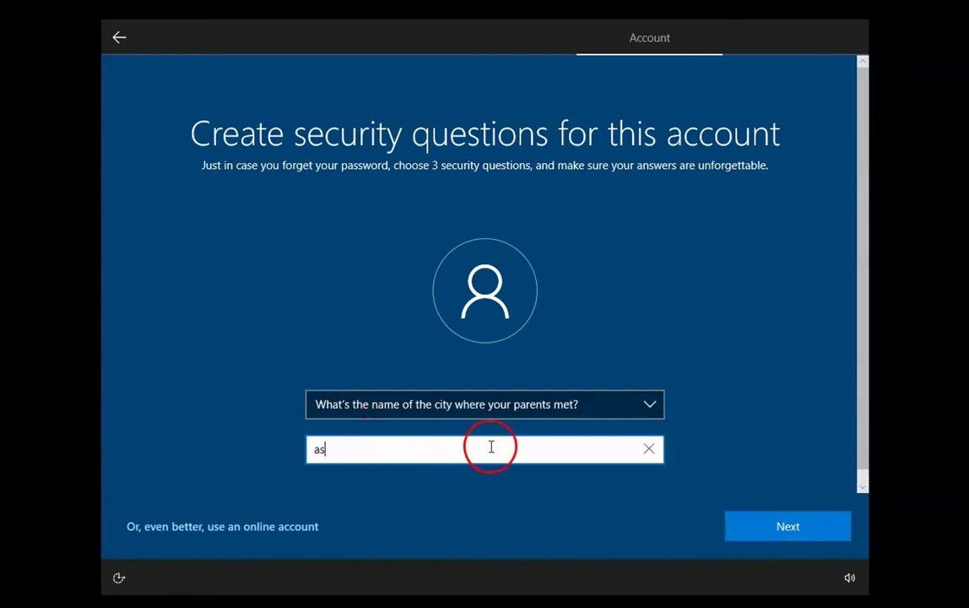
{"action": "type", "text": "dfasfsad"}
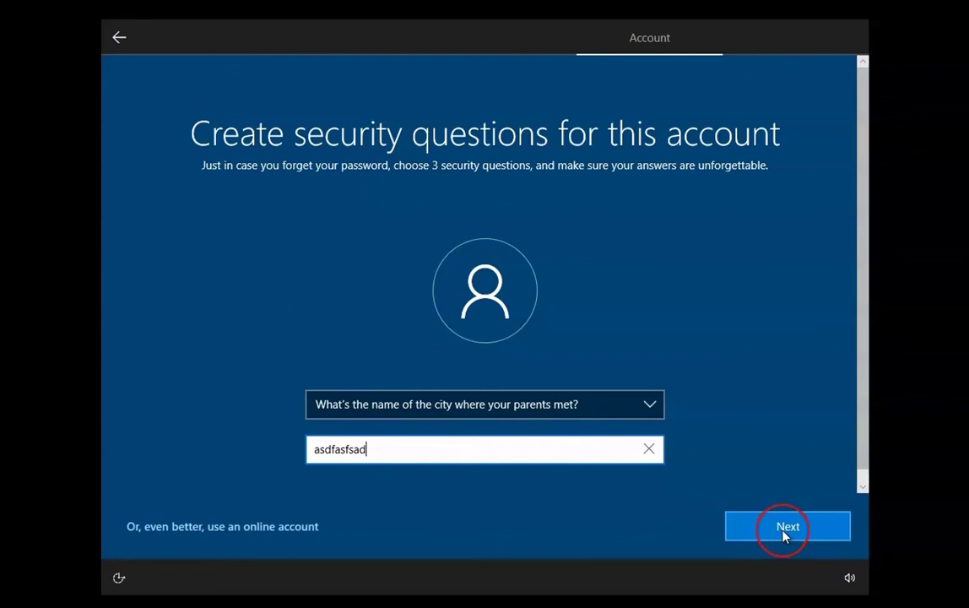
{"action": "left_click", "coordinate": [784, 532]}
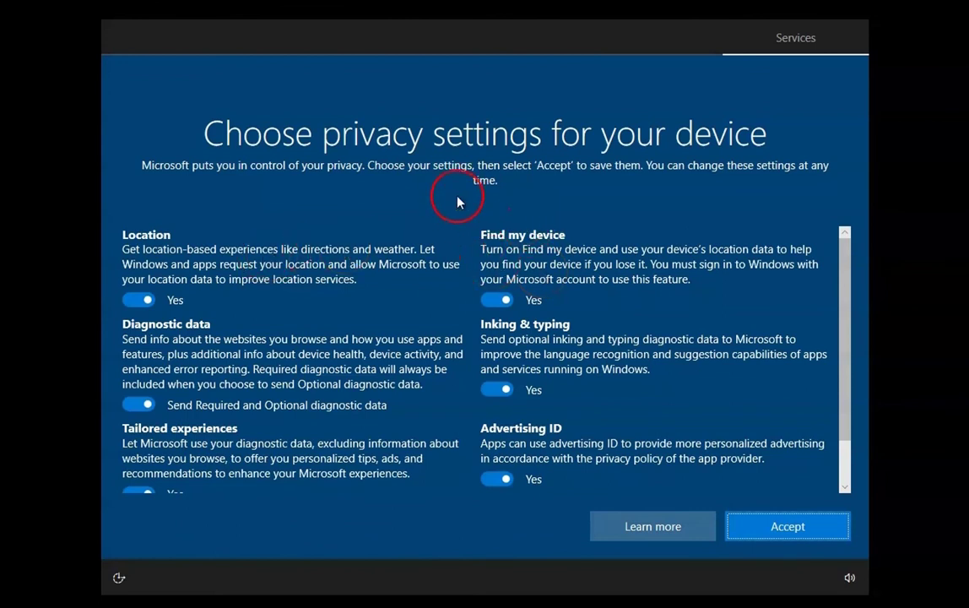
Turn the privacy options off, accept them, and choose Not now for Cortana
{"action": "left_click", "coordinate": [136, 302]}
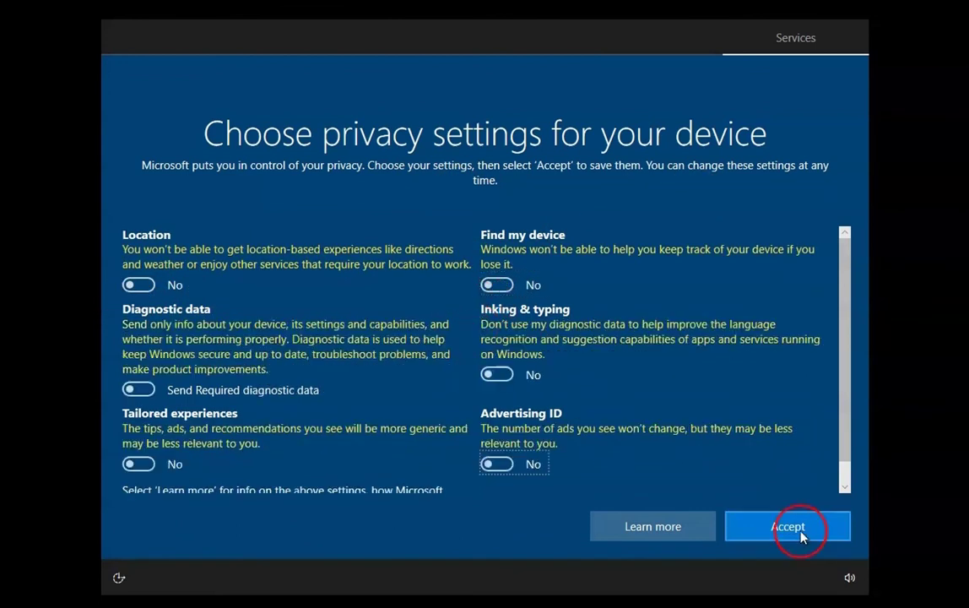
{"action": "left_click", "coordinate": [800, 531]}
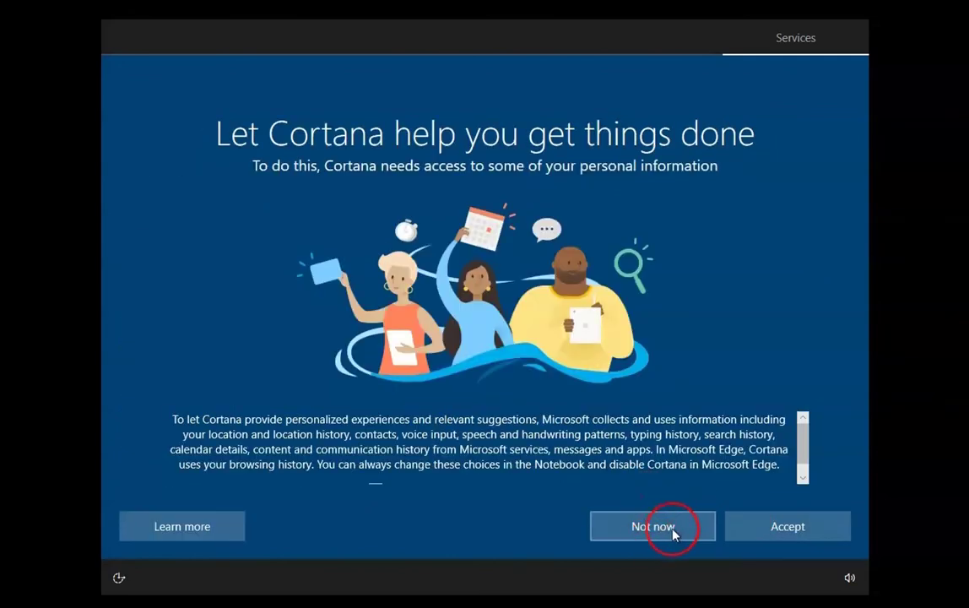
{"action": "left_click", "coordinate": [678, 533]}
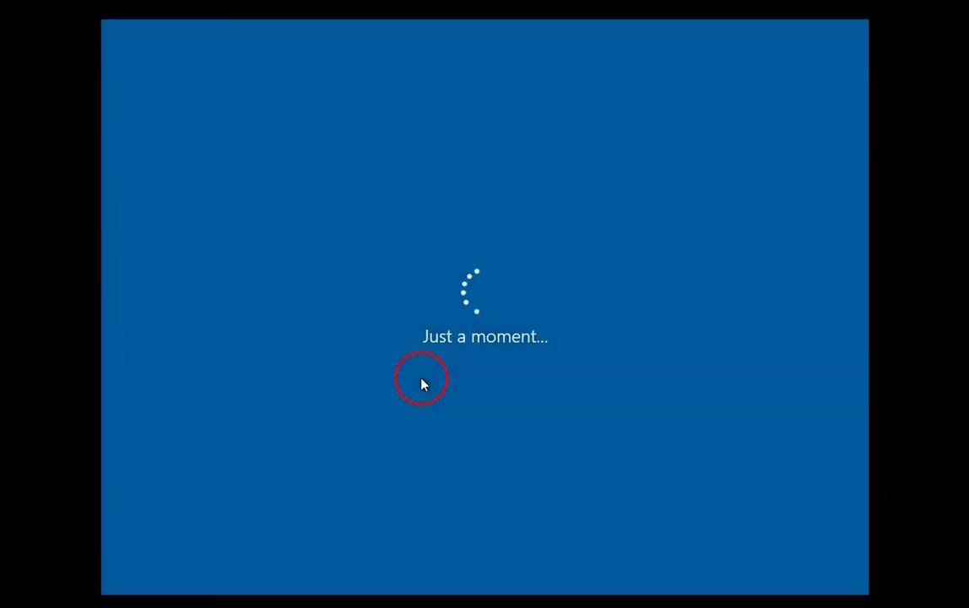